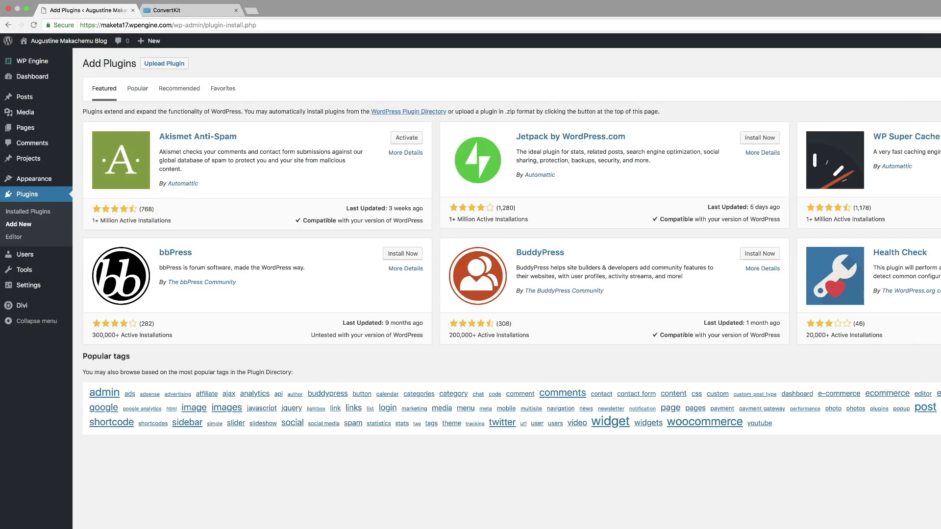
Step: Search the plugin directory for "convertkit" and install and activate the ConvertKit plugin
click(906, 91)
text(convertkit)
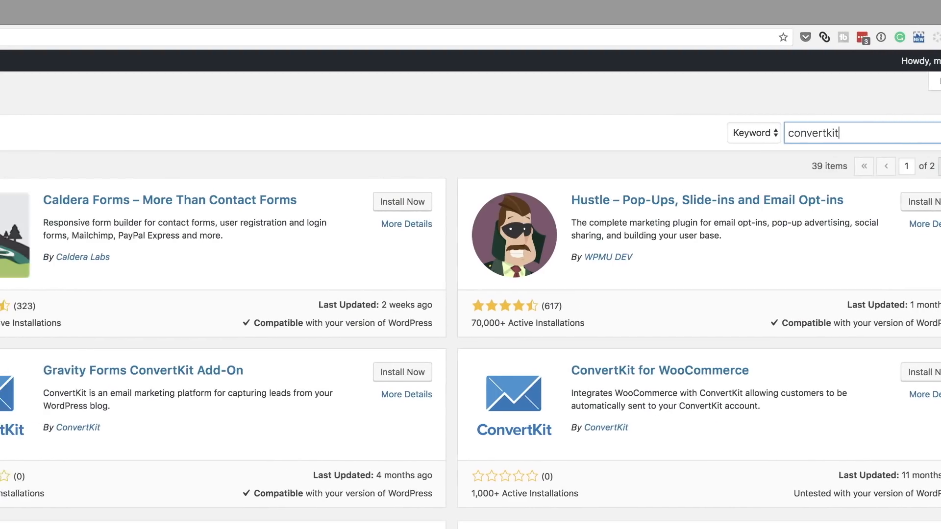
click(592, 205)
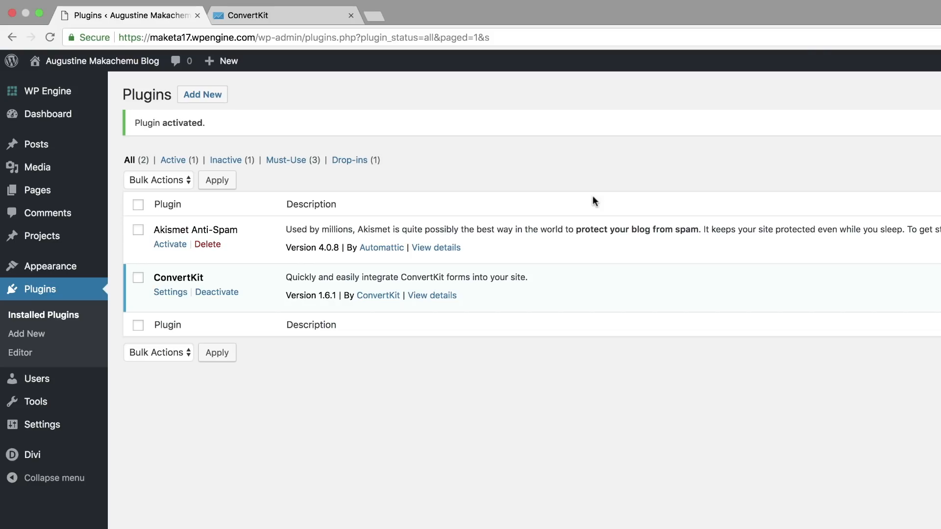
Step: Switch to ConvertKit and create a new form with the Inline display format and the Minimal template
click(304, 15)
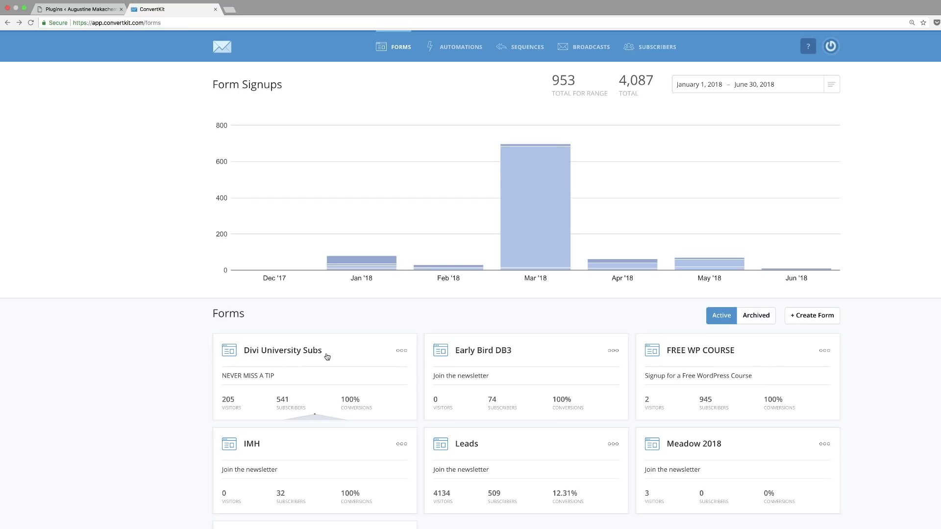
mouse_move(405, 417)
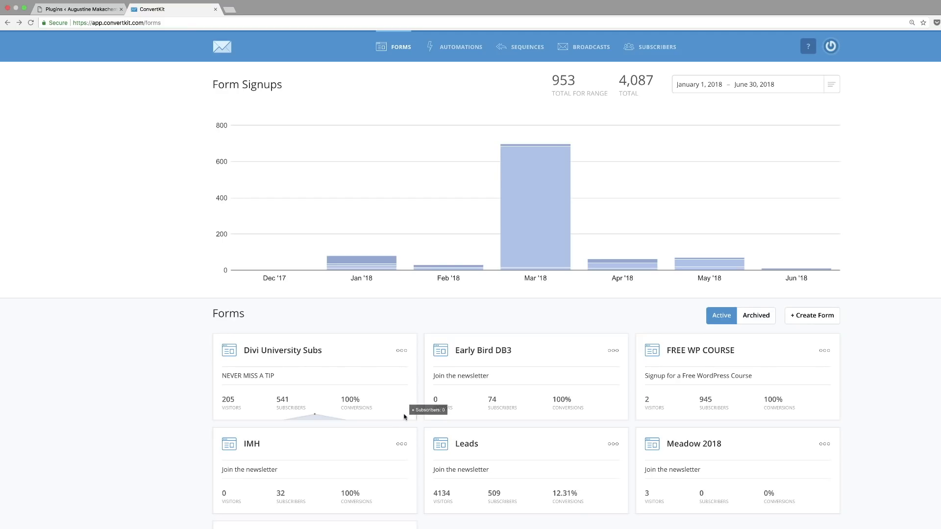
click(819, 317)
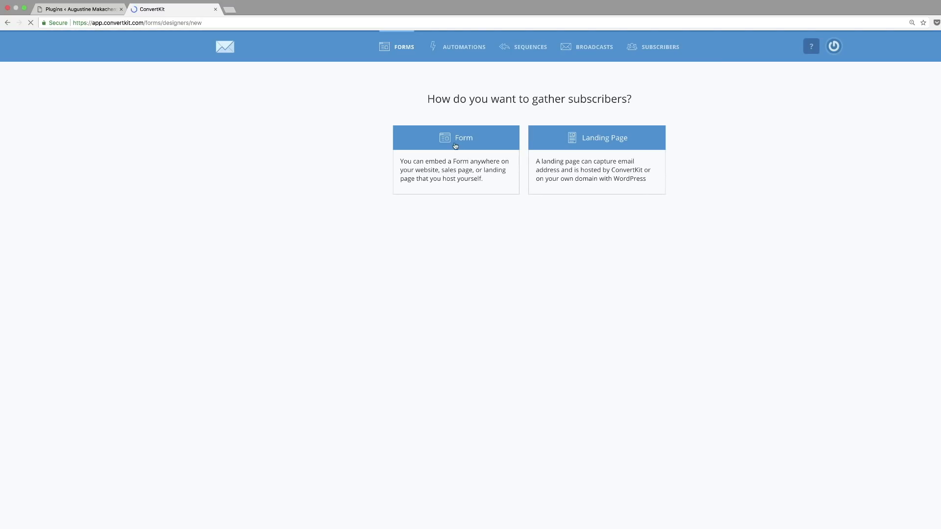
click(459, 139)
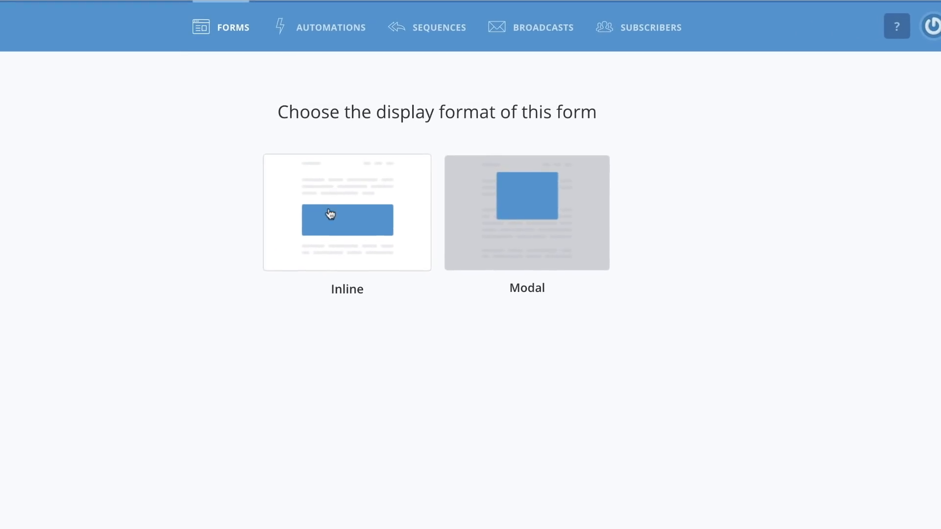
click(363, 228)
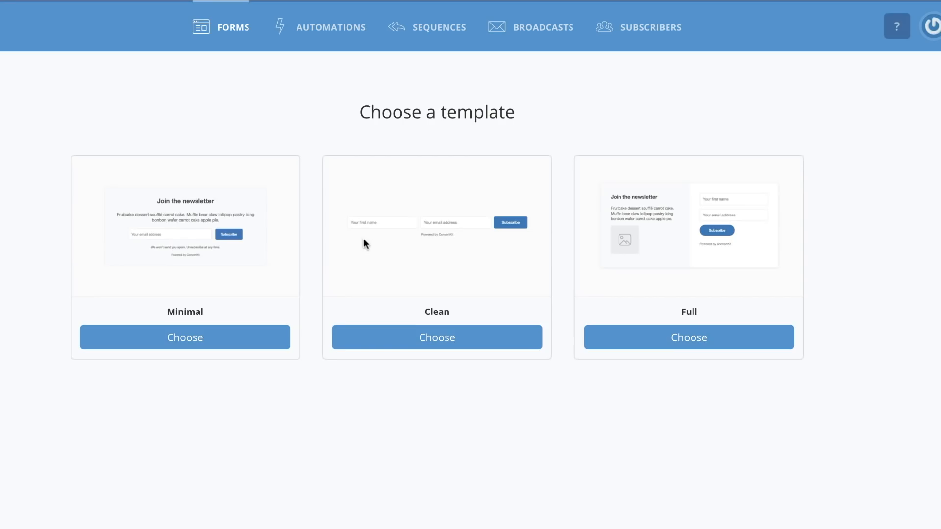
click(199, 341)
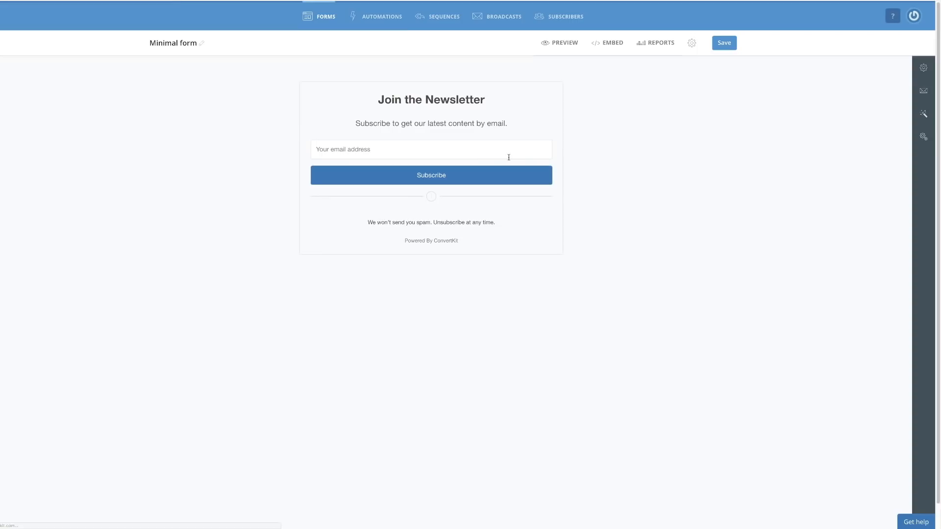
Step: Replace the form's heading with "Download Free Course"
click(420, 97)
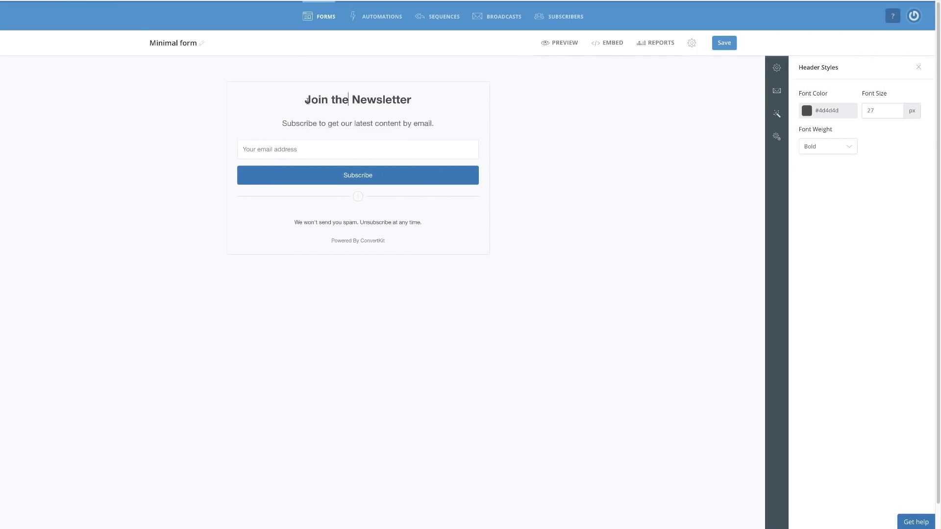
drag(306, 100, 421, 100)
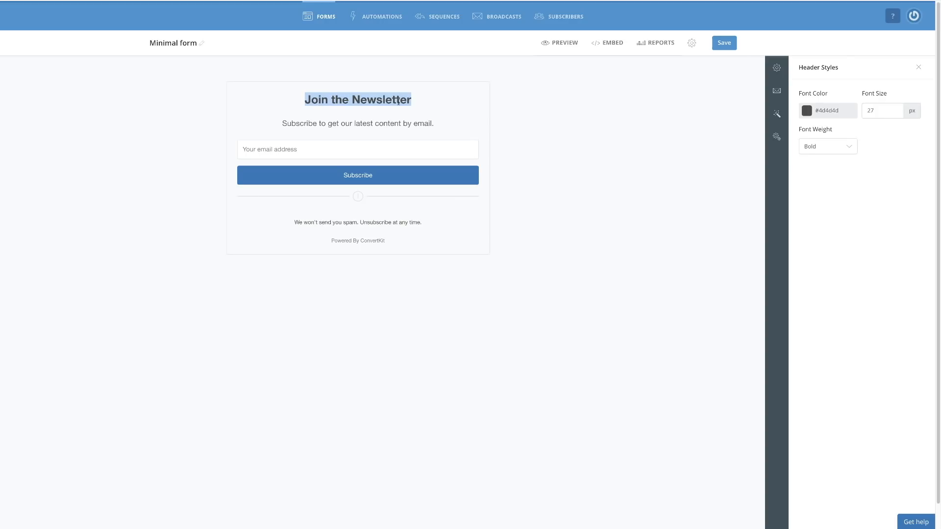
text(Dow)
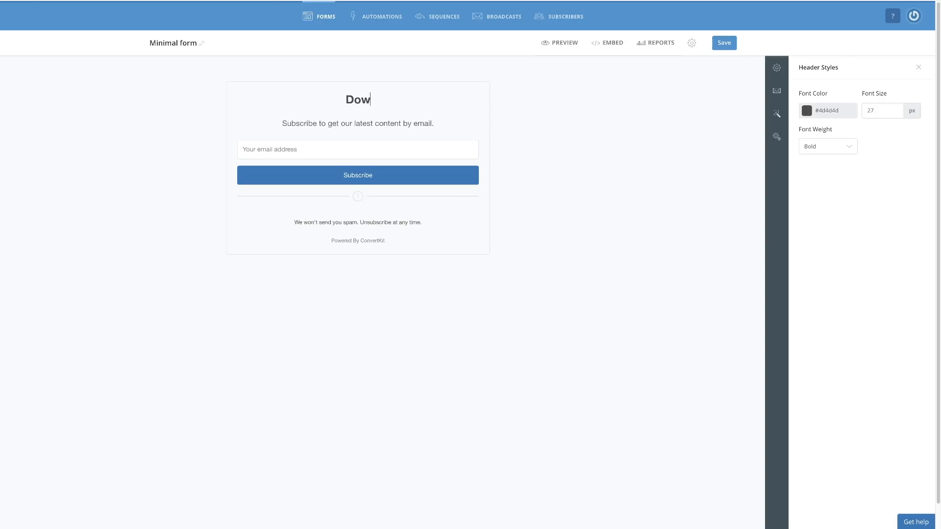
text(nload Free Course)
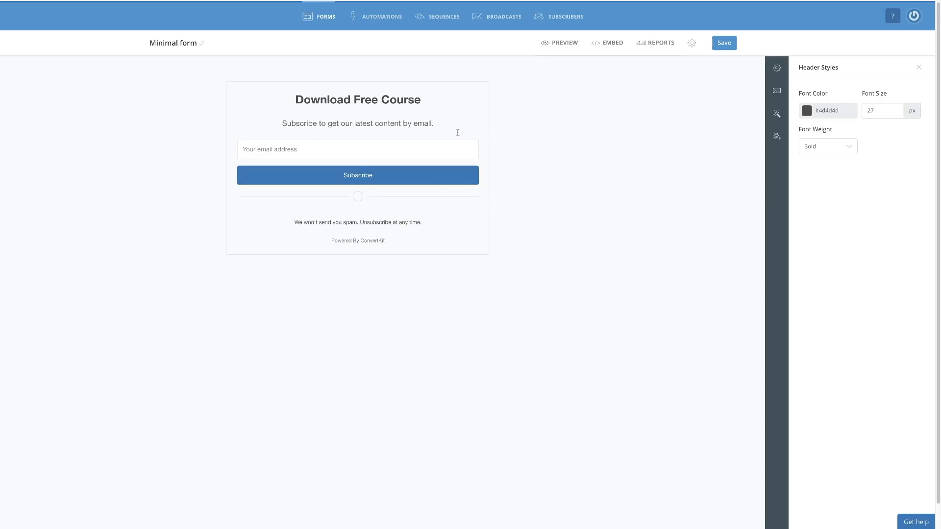
Step: Change the form's submit button text to "Download Now"
click(260, 150)
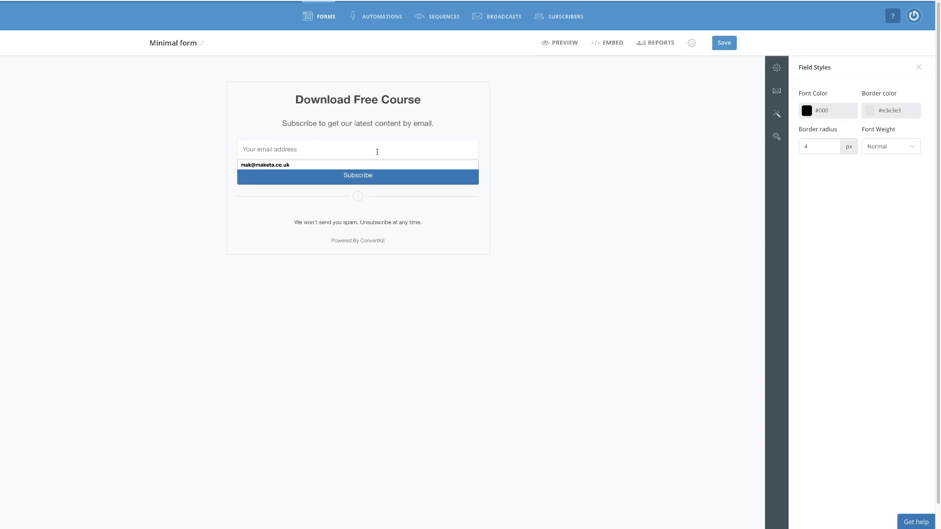
click(523, 173)
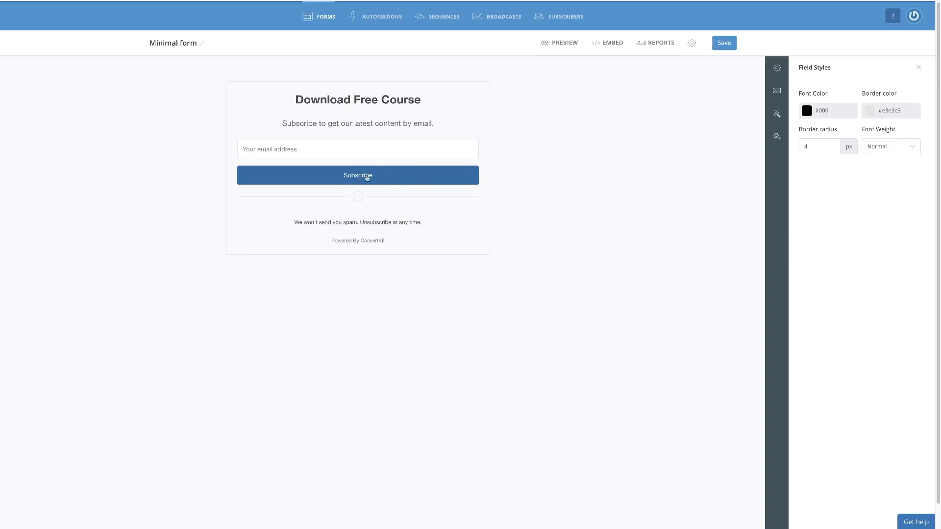
click(391, 179)
click(373, 176)
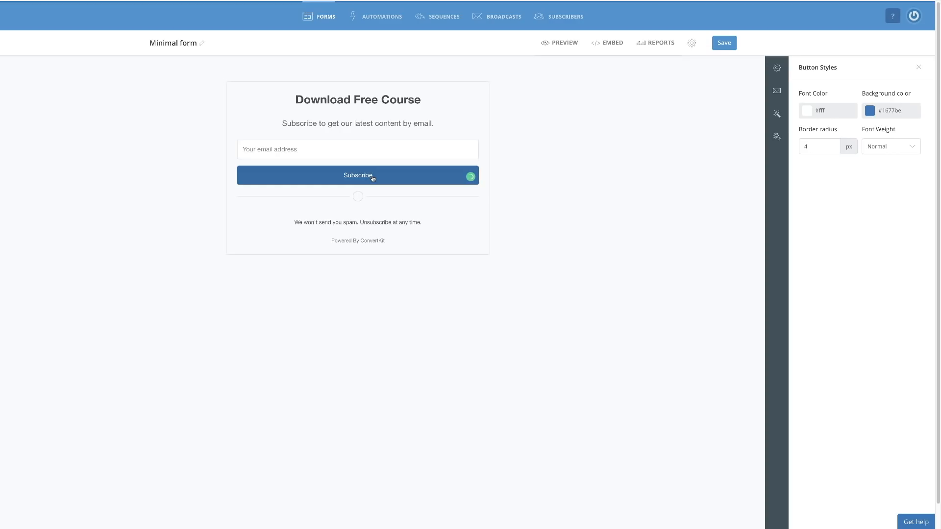
drag(373, 179, 343, 177)
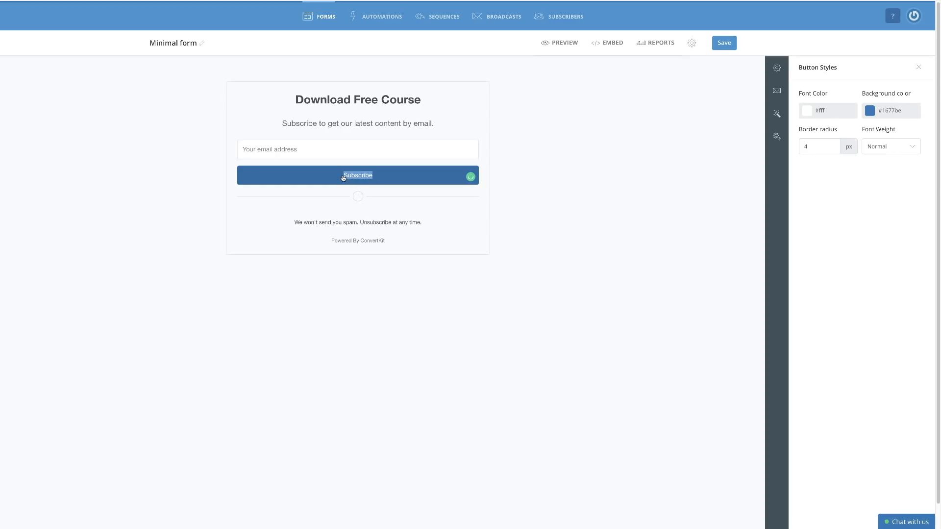
text(Download Now)
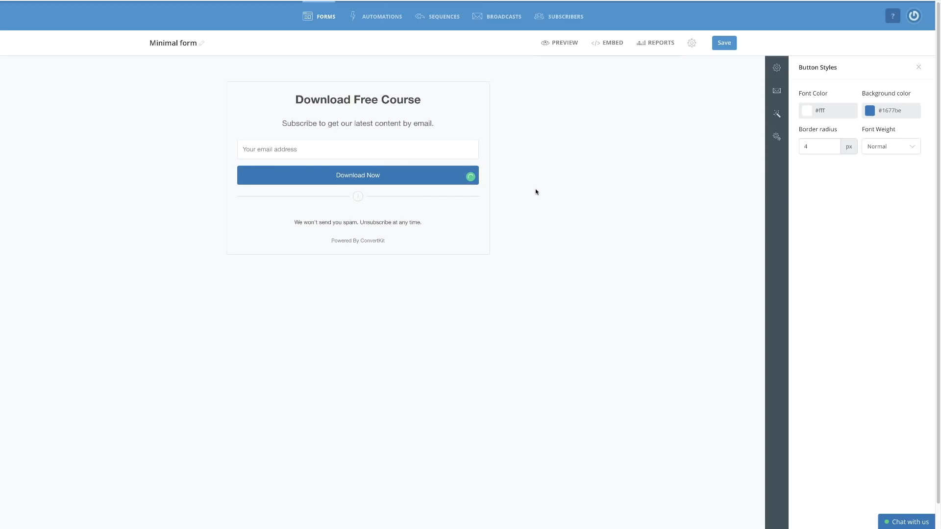
Step: Add a custom field with the text "Name" below the email address field and delete it again
click(359, 197)
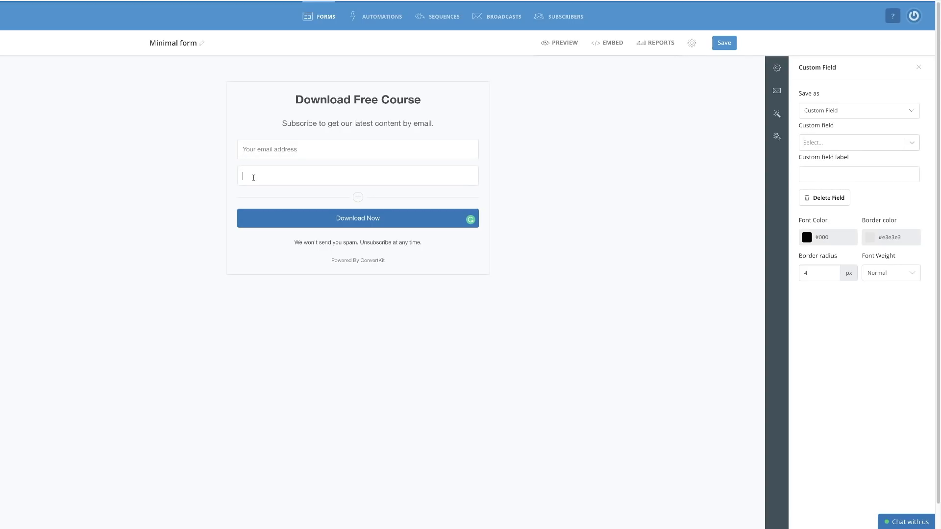
text(Name)
click(825, 199)
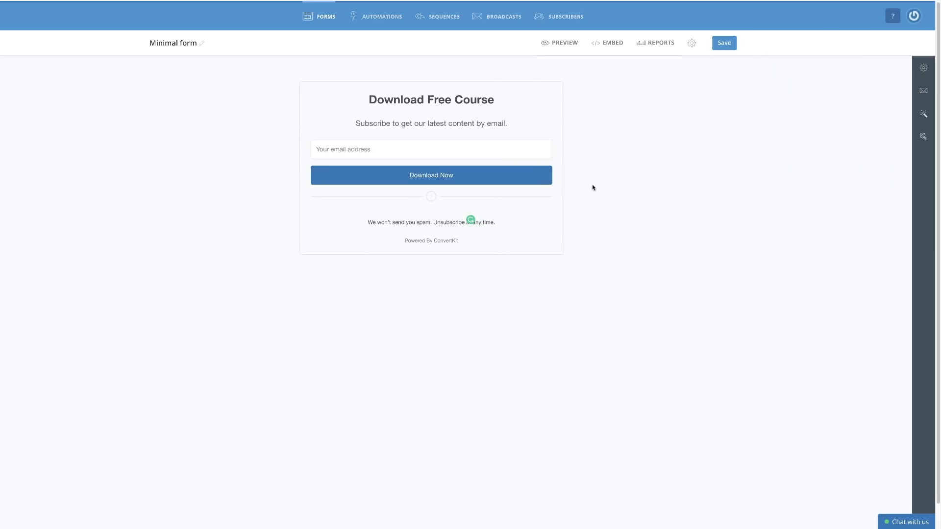
Step: Save the form and switch to WordPress to open the ConvertKit plugin's settings
click(722, 46)
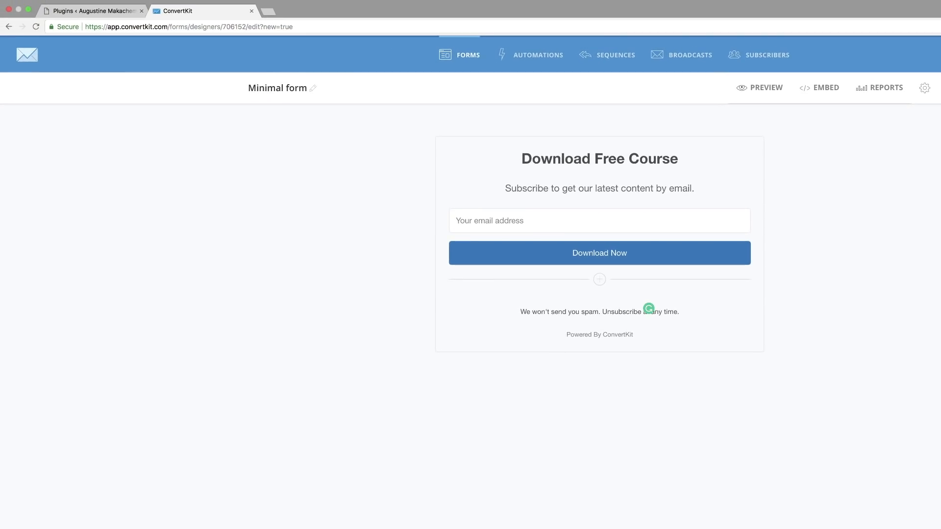
click(83, 13)
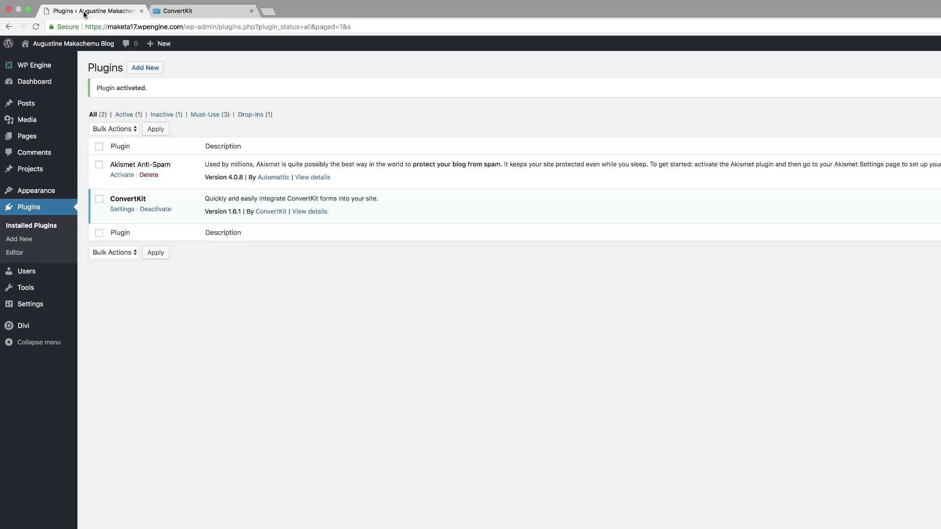
click(122, 209)
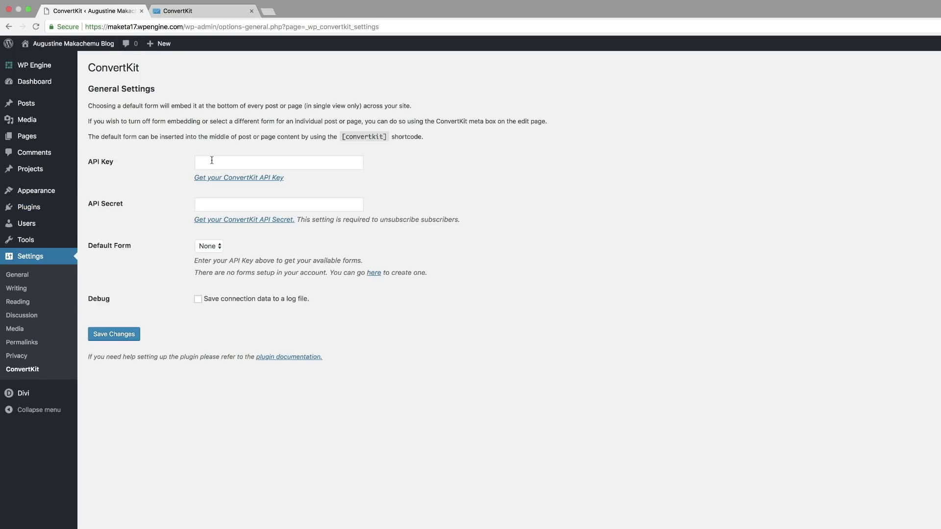
Step: Copy the API key from the ConvertKit account info and paste it into the plugin's API Key field in WordPress
click(211, 164)
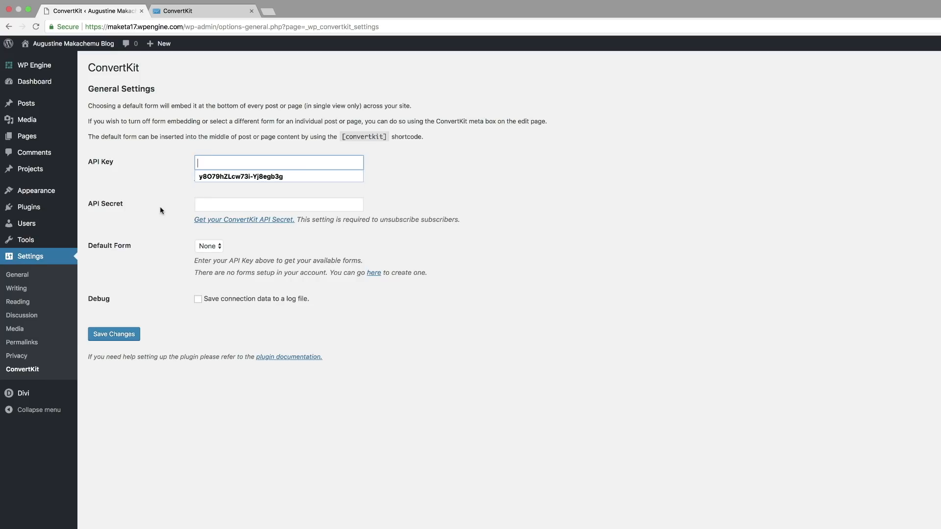
click(231, 19)
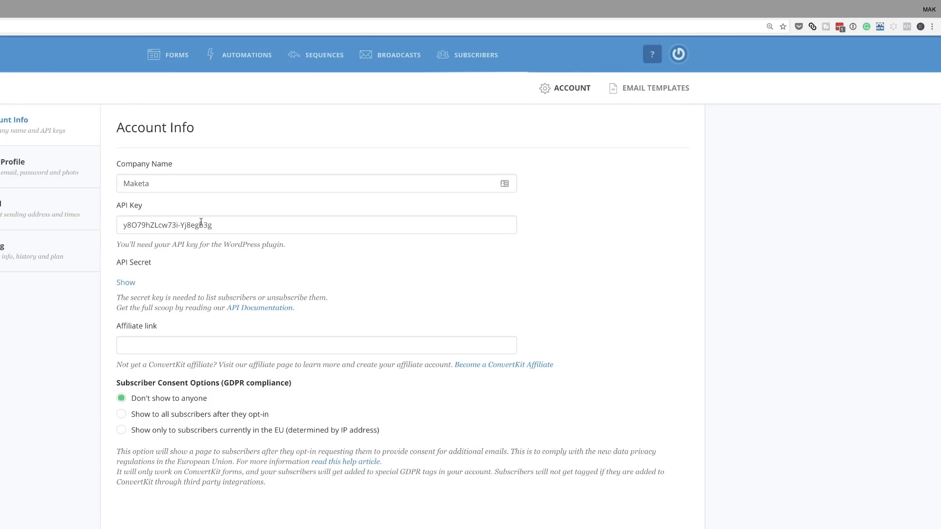
triple_click(224, 225)
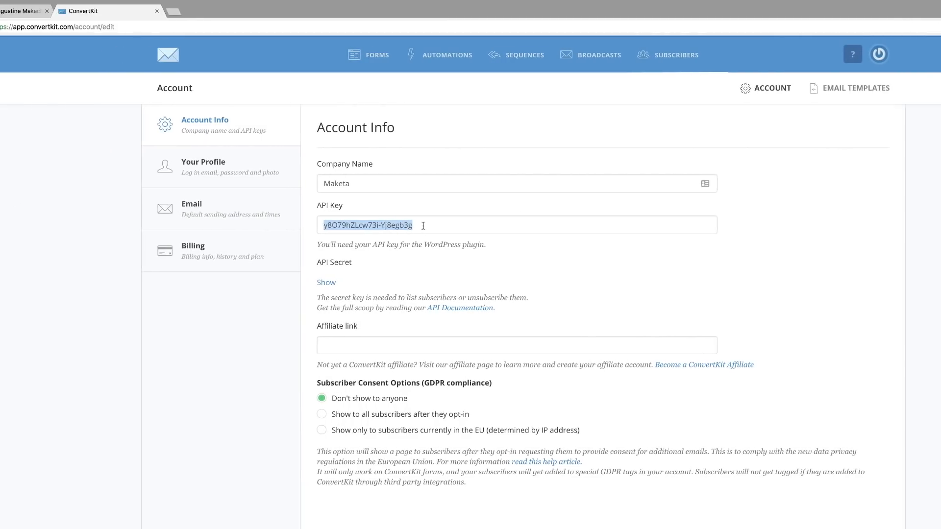
click(120, 14)
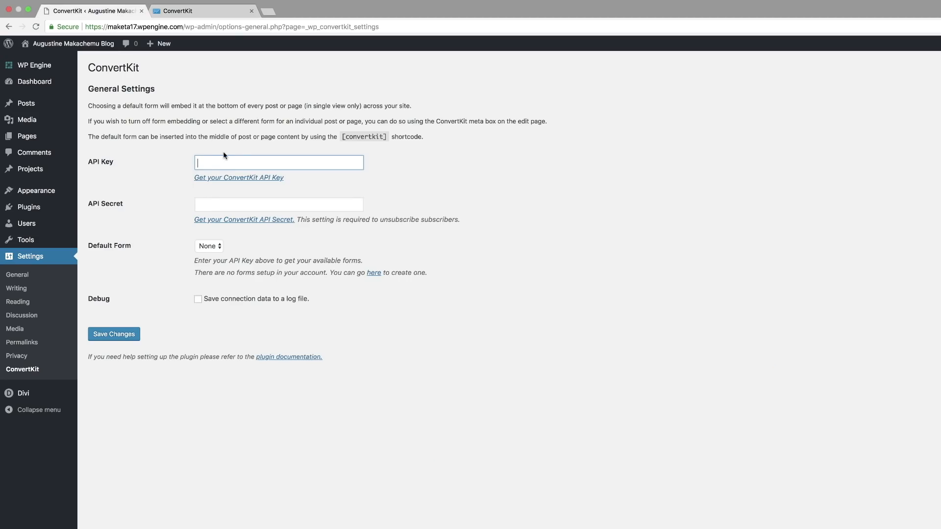
key(super+v)
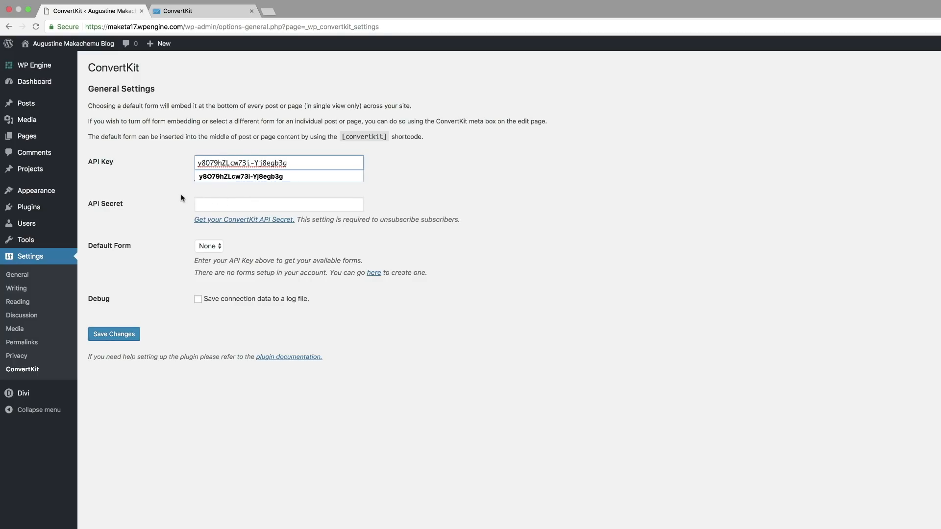
Step: Paste the account's API secret into the API Secret field of the plugin settings
click(206, 203)
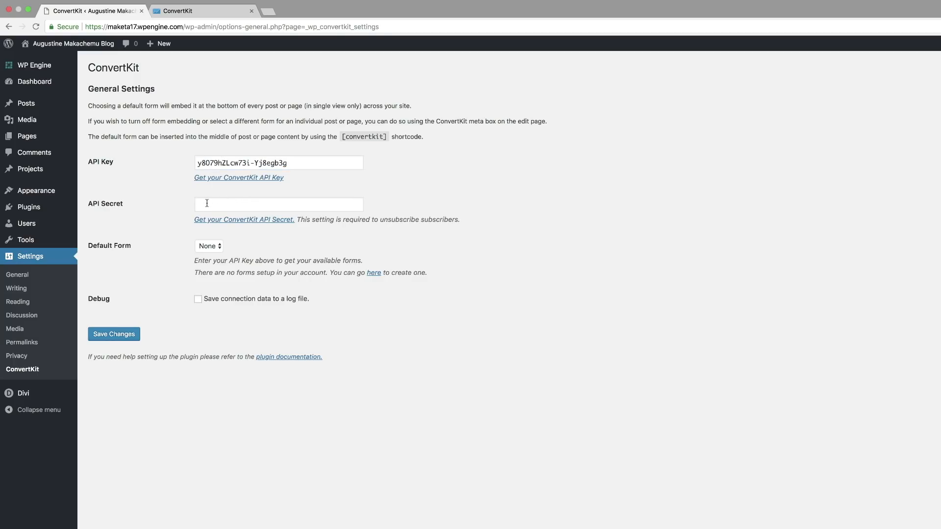
click(179, 207)
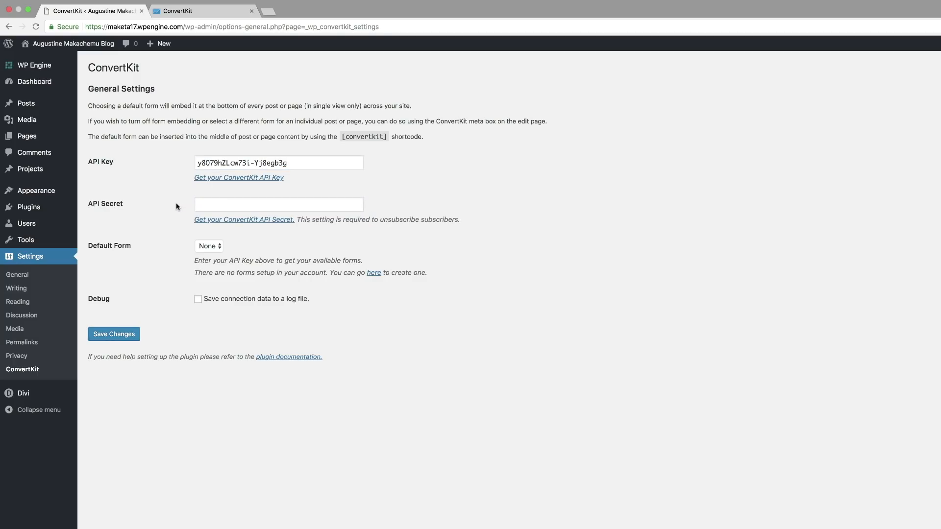
click(206, 206)
key(super+v)
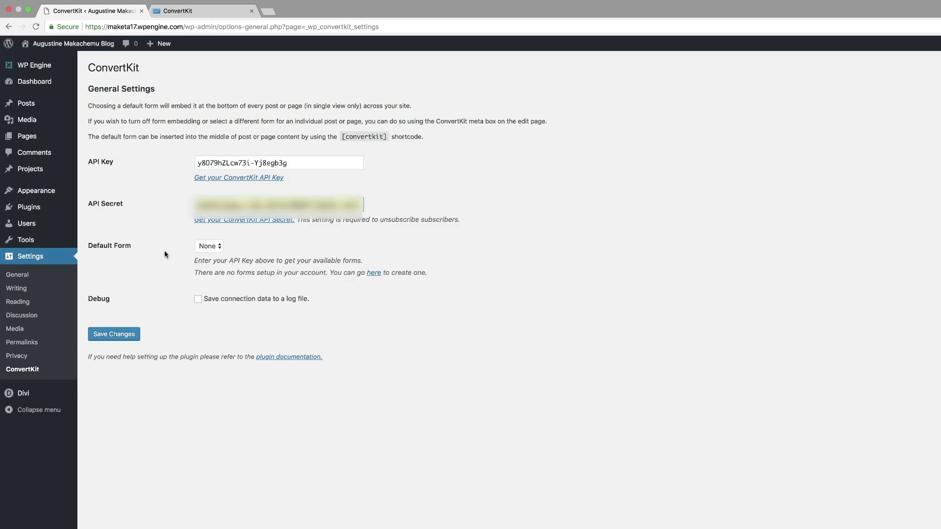
Step: Check the plugin's Default Form choices and switch to ConvertKit to open the Divi University Subs form
click(214, 246)
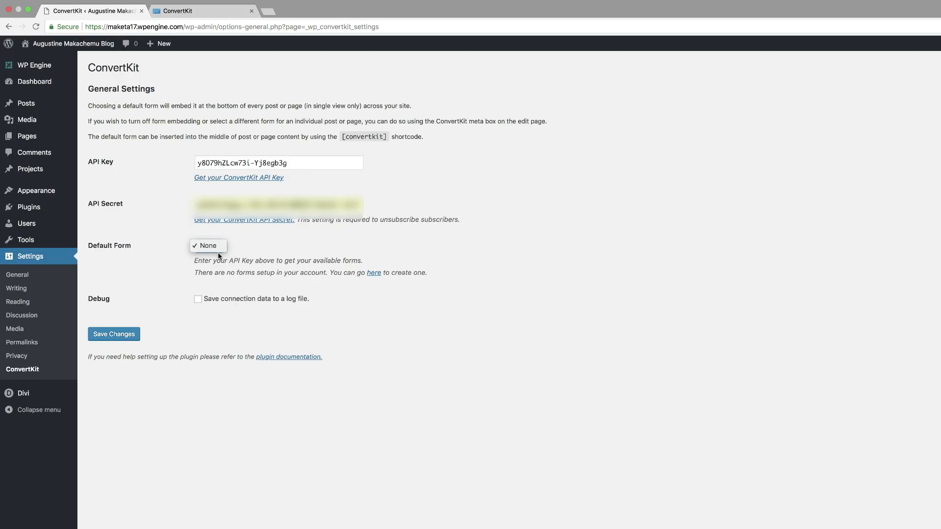
click(187, 16)
click(188, 13)
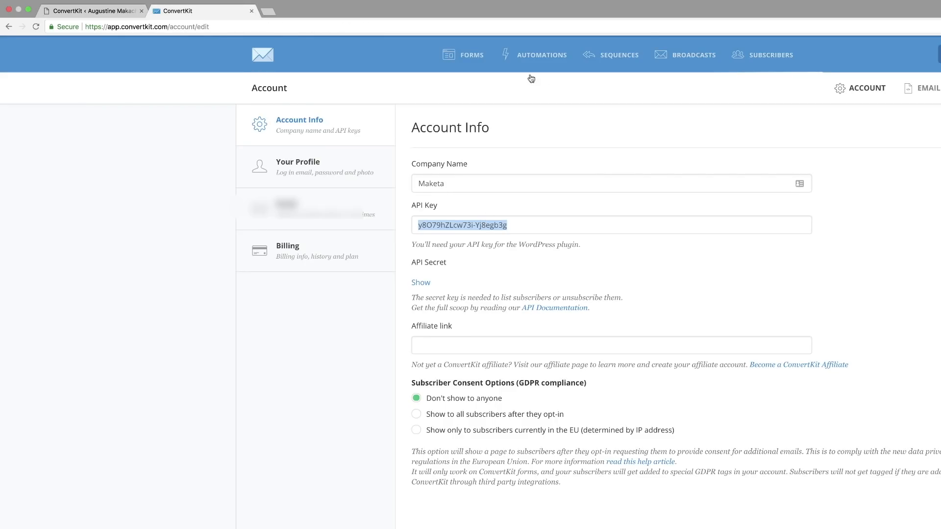
click(269, 58)
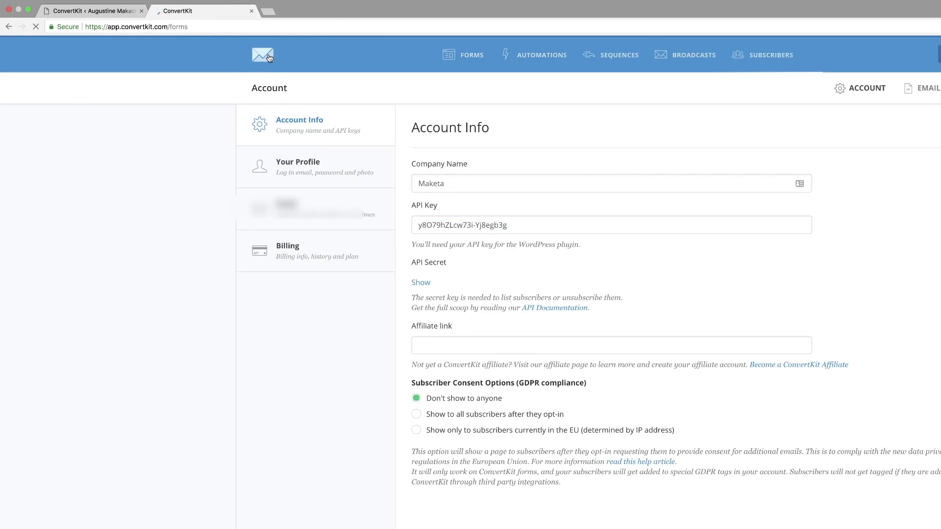
scroll(412, 439, down, 1)
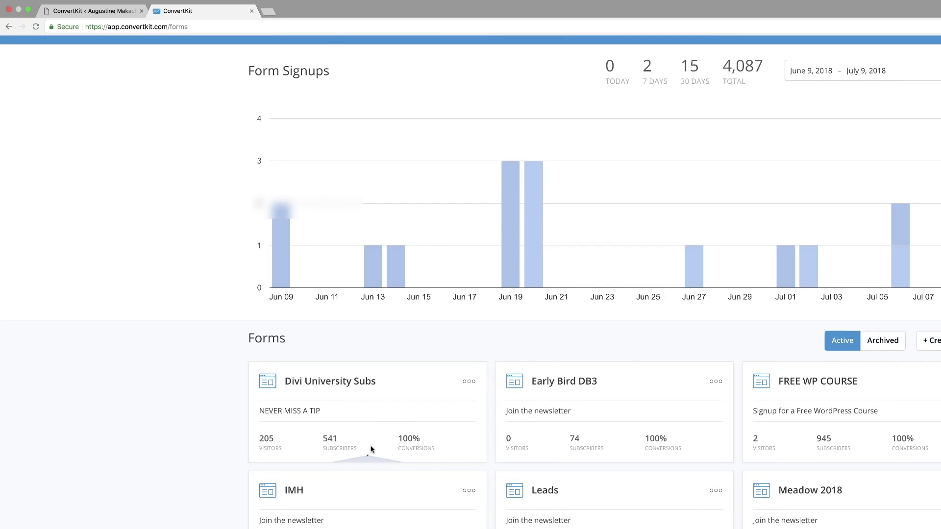
double_click(324, 438)
click(346, 443)
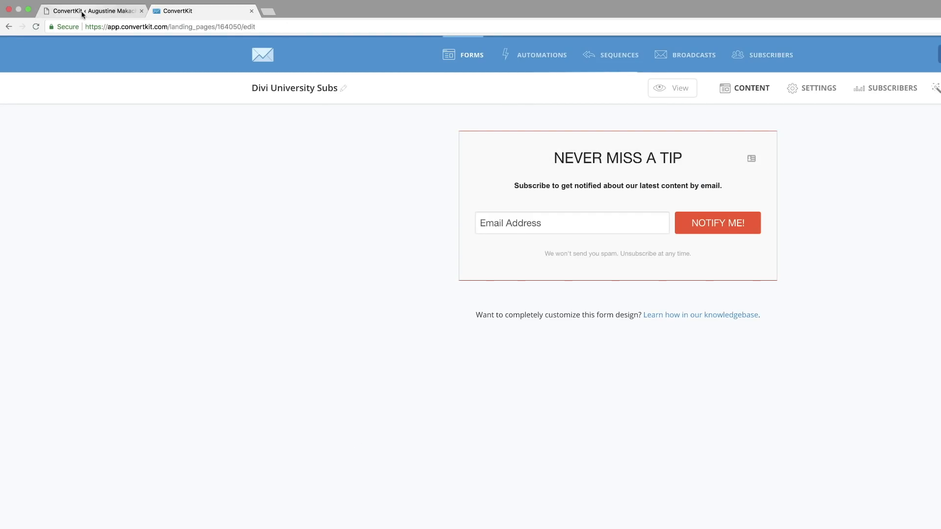
Step: Switch to WordPress, set the ConvertKit plugin's Default Form to Divi University Subs, and save the changes
click(80, 12)
click(123, 335)
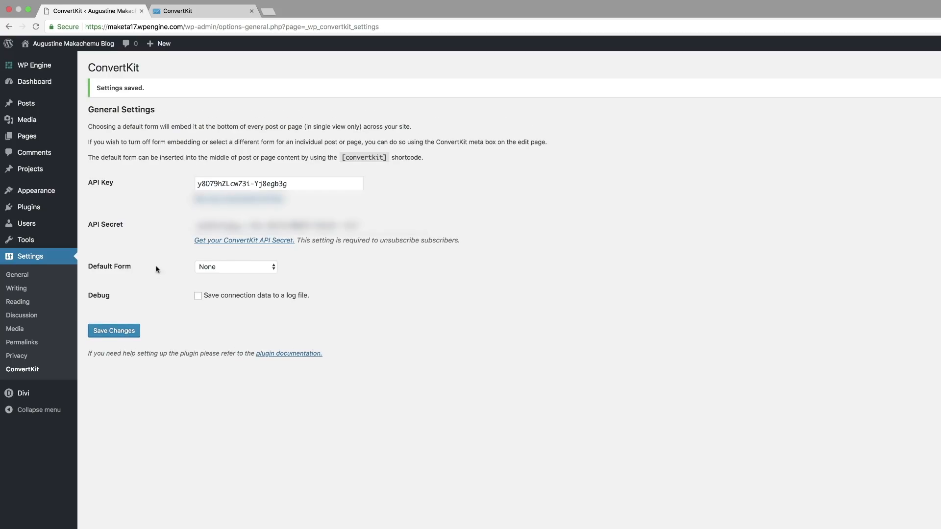
click(227, 267)
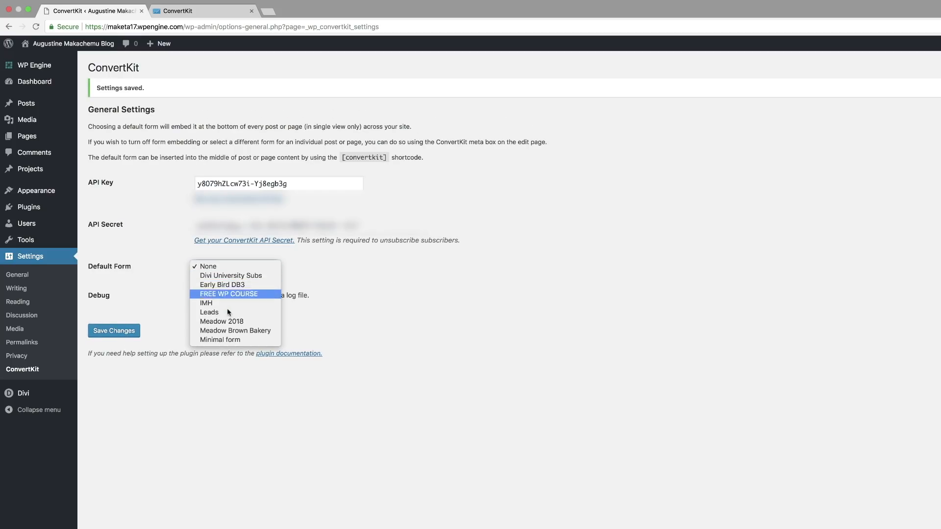
click(251, 277)
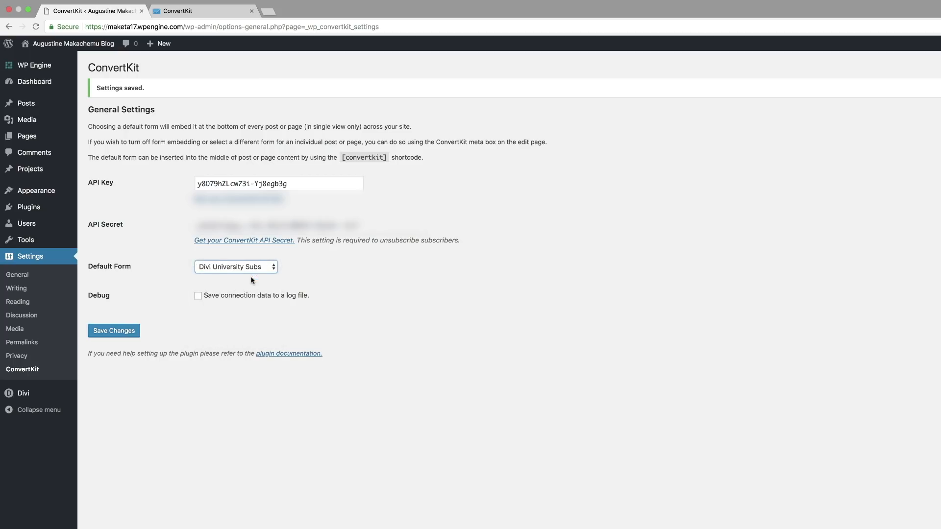
click(117, 334)
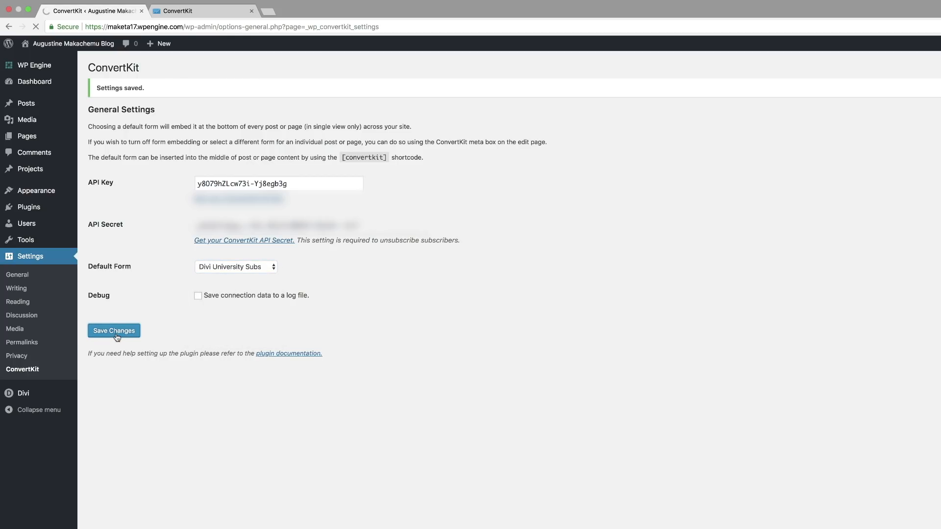
Step: Open Example Post from the posts list for editing and check the Form choices in its ConvertKit settings
mouse_move(67, 47)
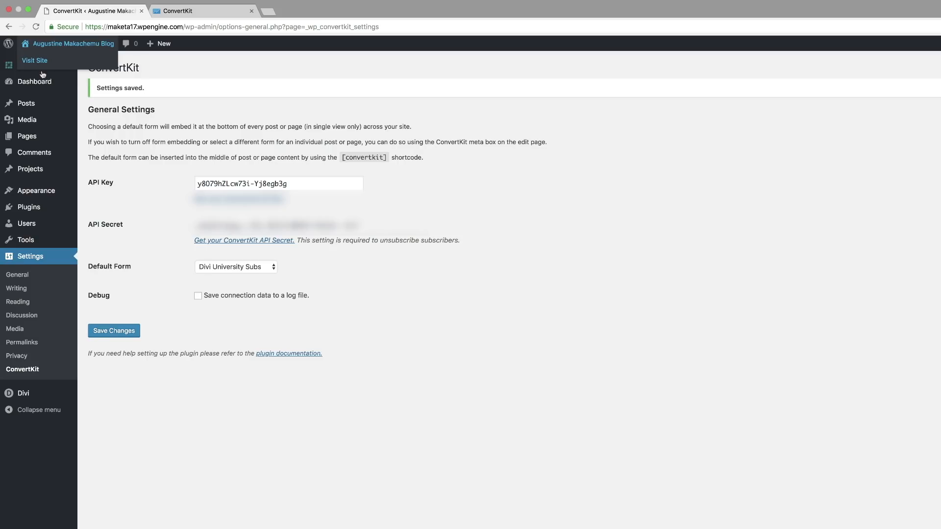
mouse_move(35, 105)
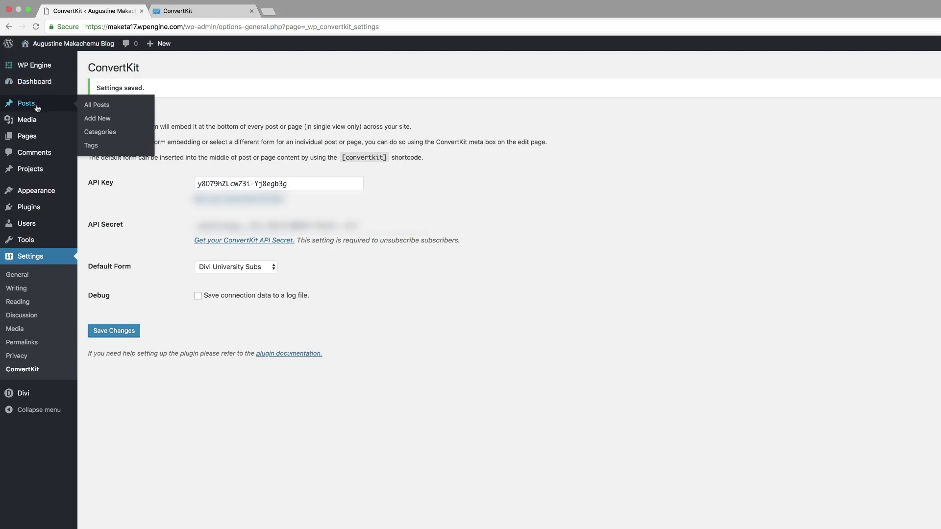
click(105, 108)
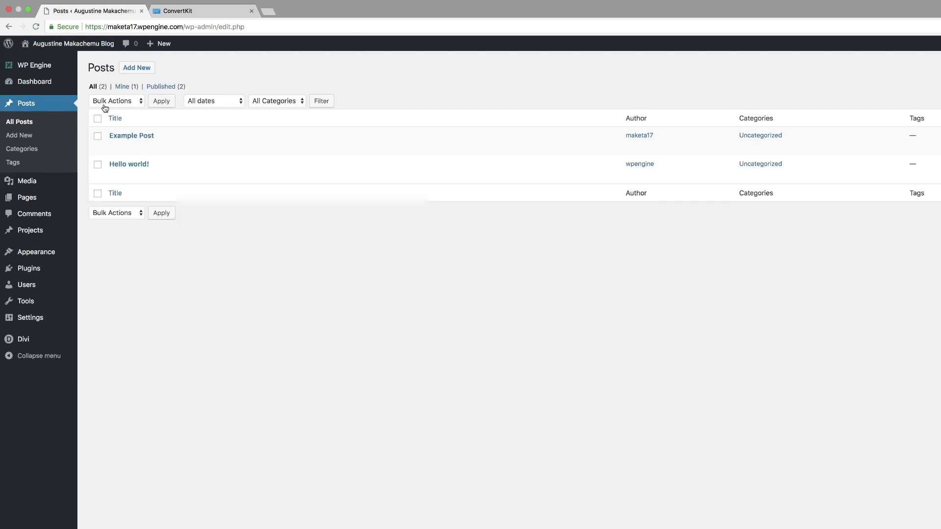
mouse_move(135, 147)
click(115, 148)
scroll(490, 279, down, 3)
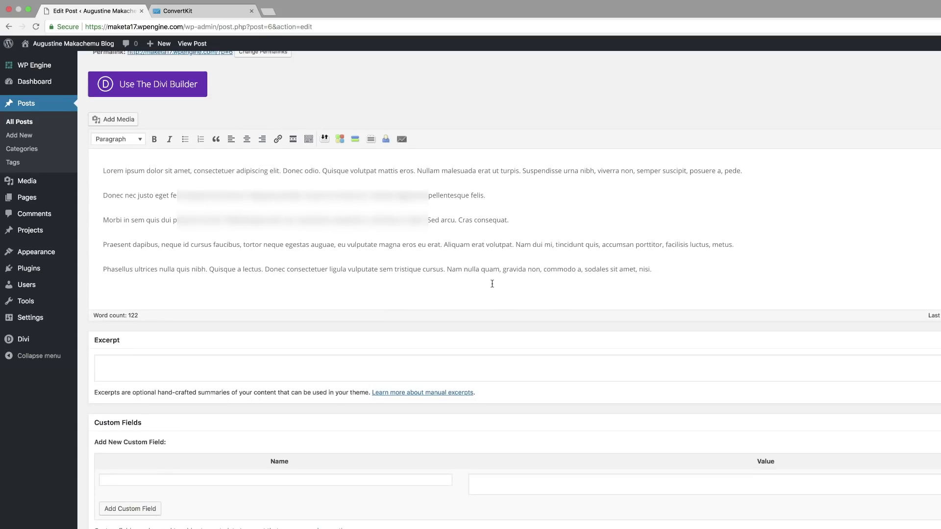
scroll(492, 284, down, 1)
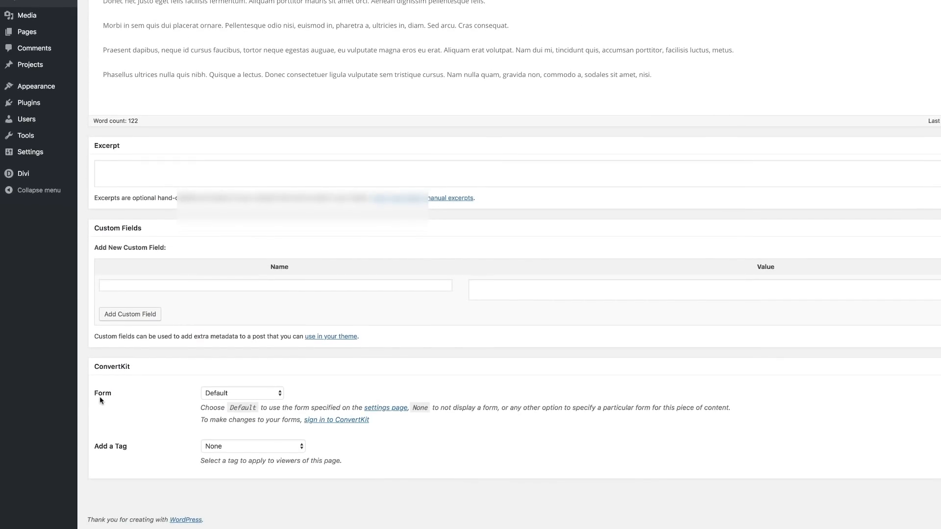
click(236, 391)
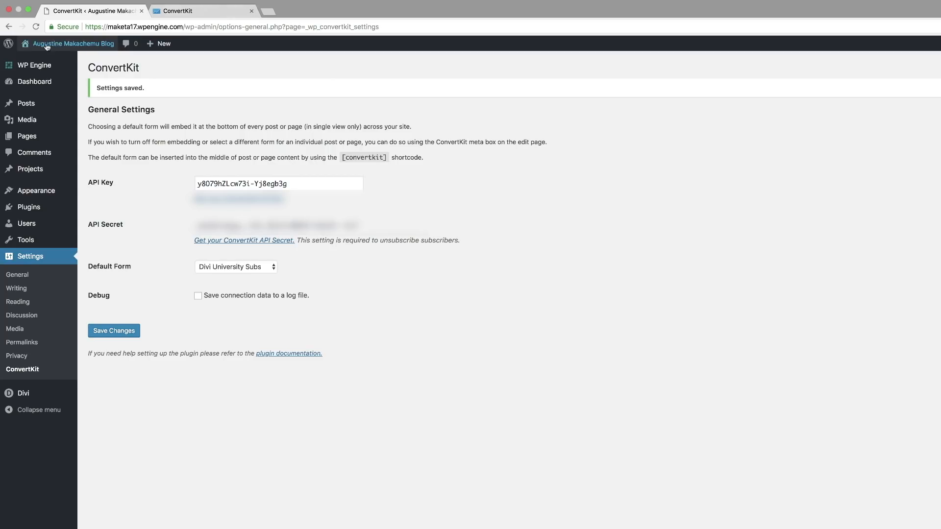
Step: Visit the live site, open Example Post, and examine the ConvertKit opt-in form below the post content
mouse_move(56, 44)
click(44, 62)
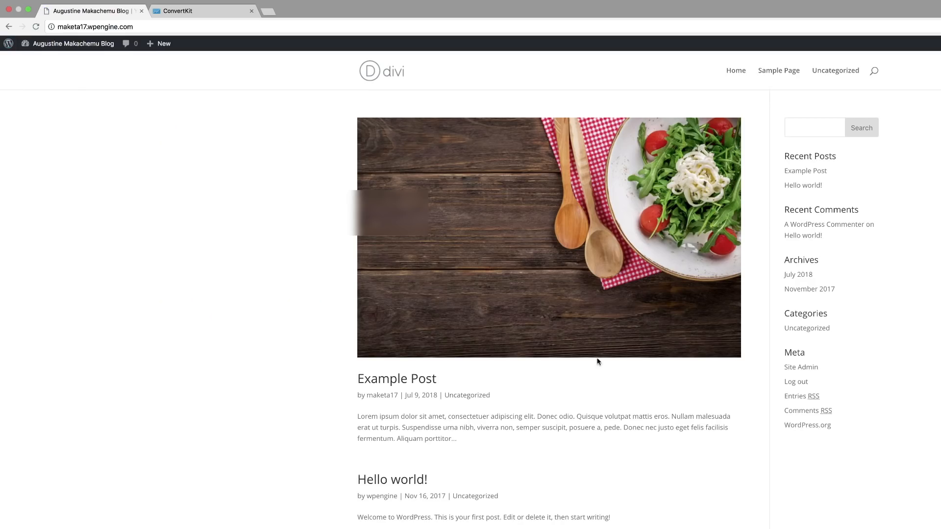
click(419, 382)
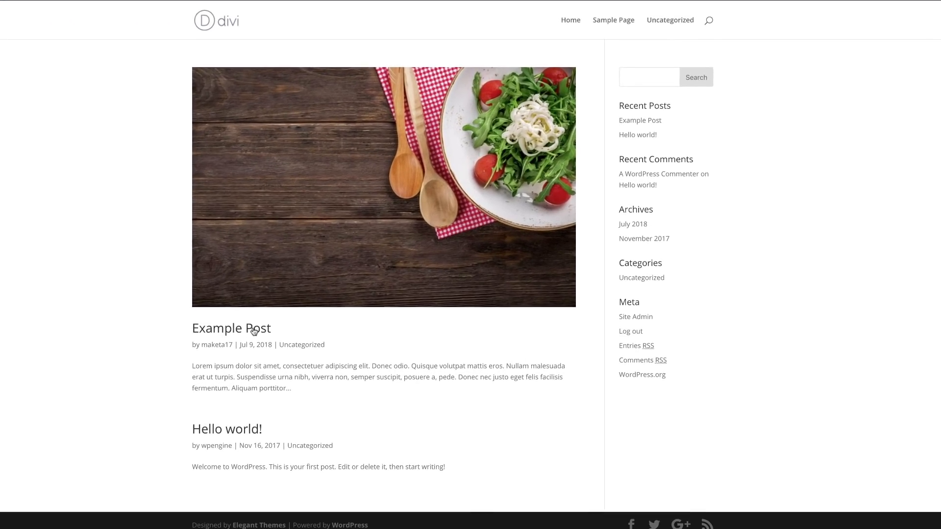
scroll(157, 340, down, 5)
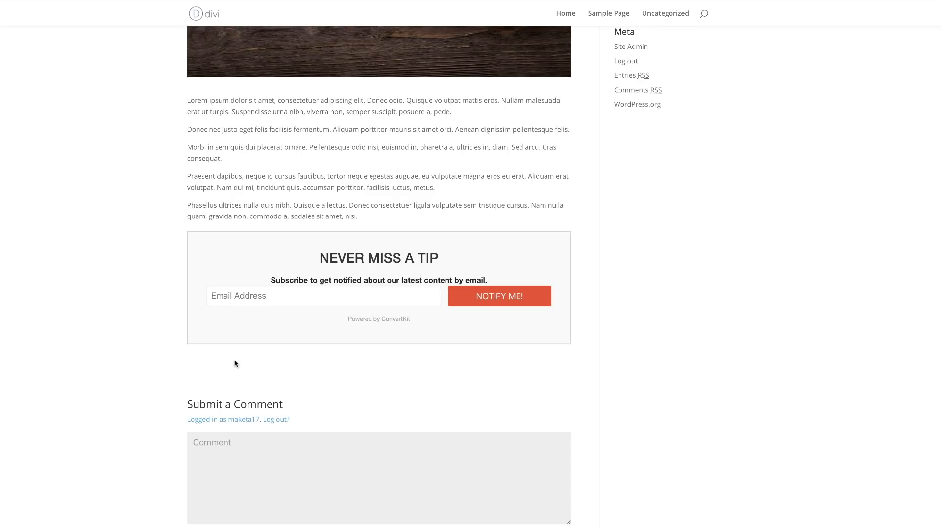
scroll(137, 345, up, 4)
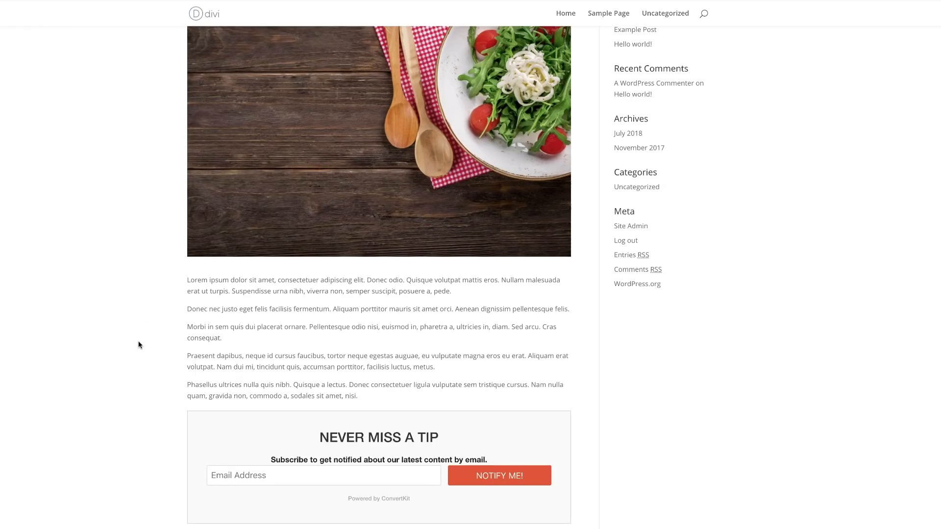